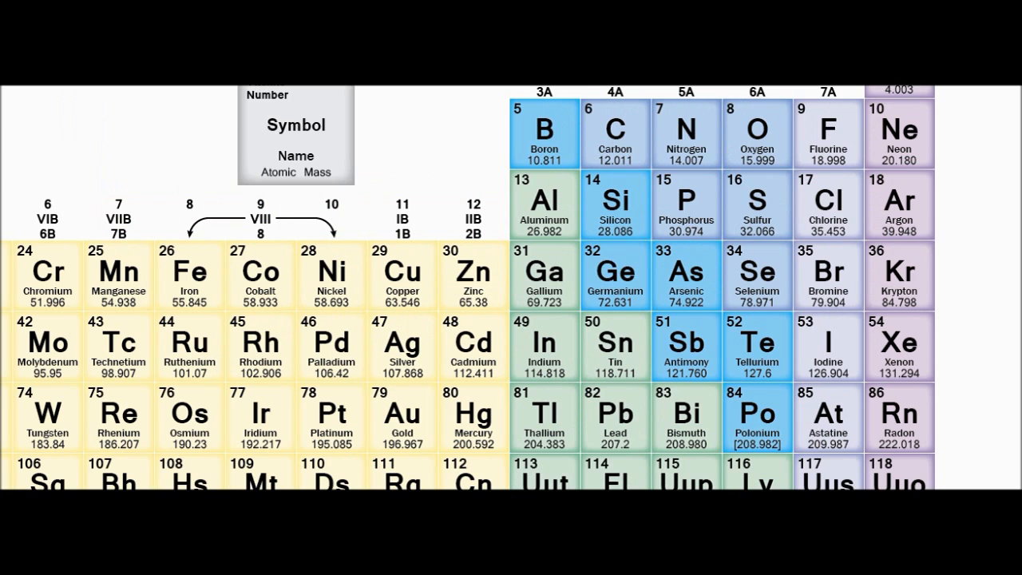
Return to the worksheet and write 'Lithium Selenide' beside Li2Se.
key(alt+Tab)
text(S)
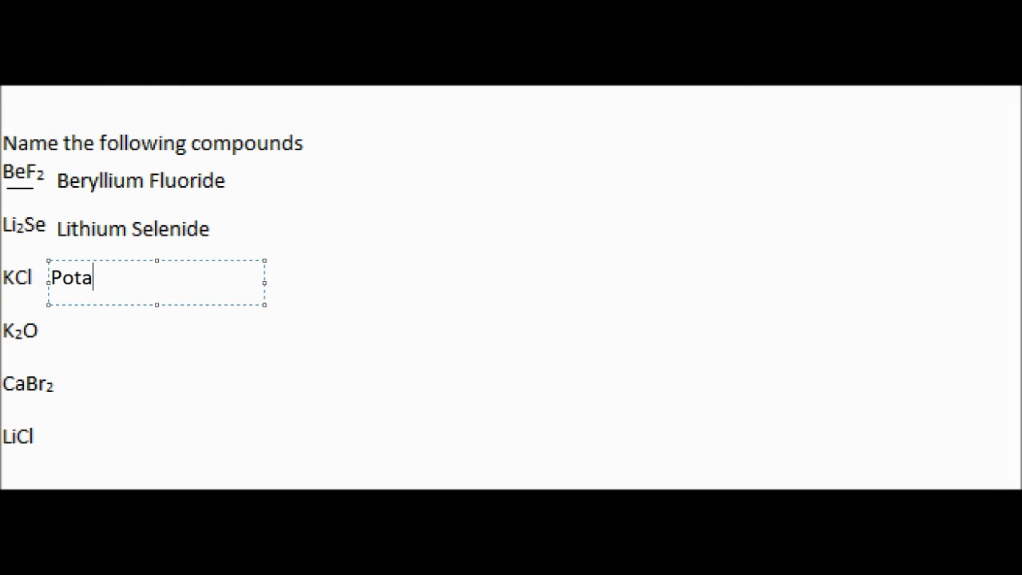
text(ssium)
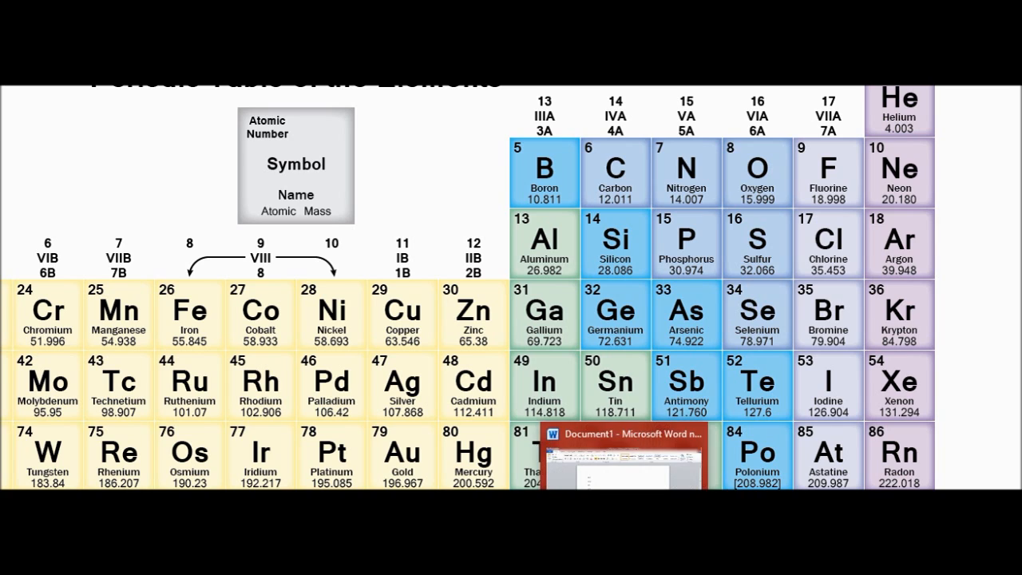
Finish 'Potassium Chloride' beside KCl, then switch back to the periodic table search.
key(alt+Tab)
text(Ch)
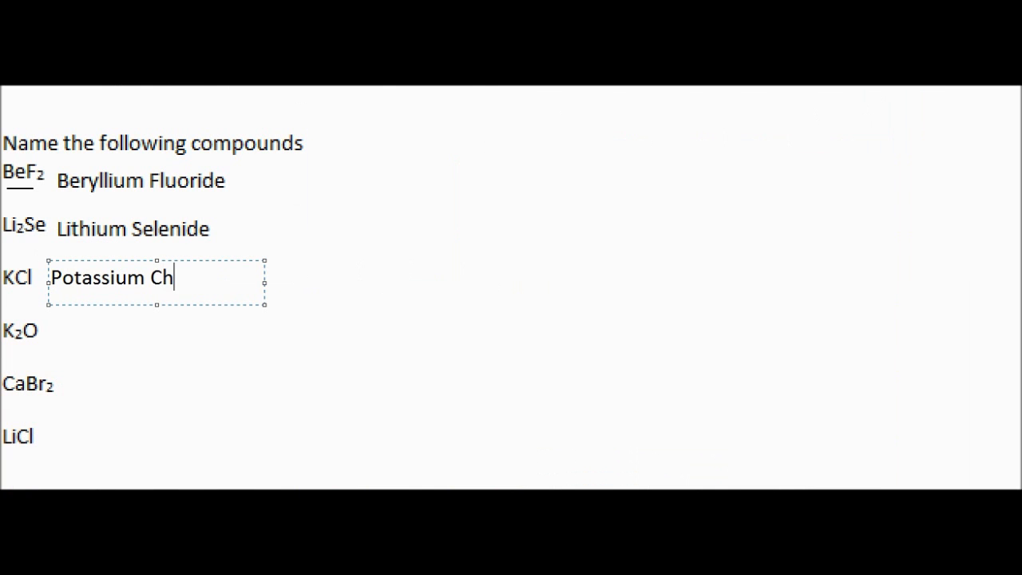
text(loride)
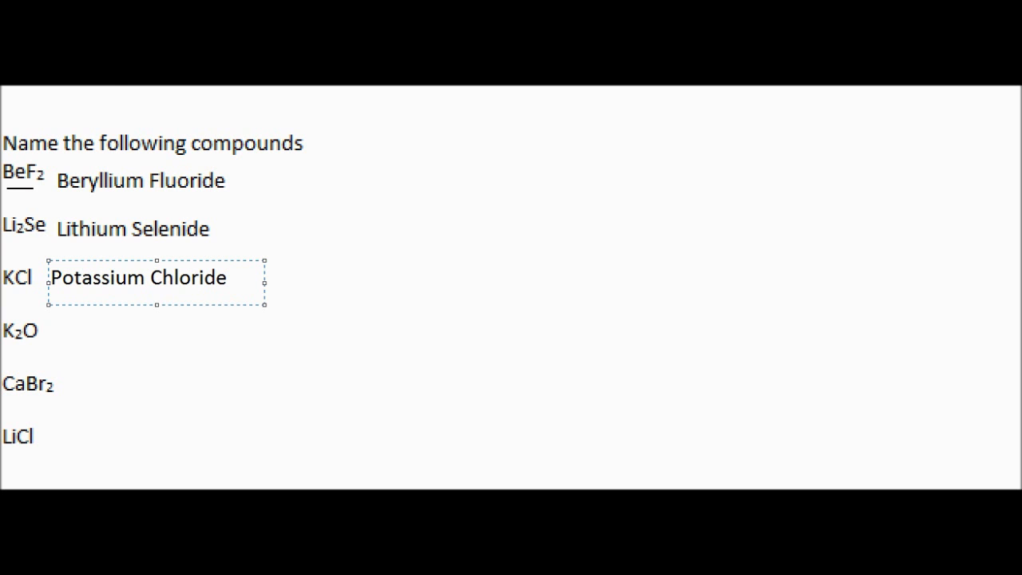
key(alt+Tab)
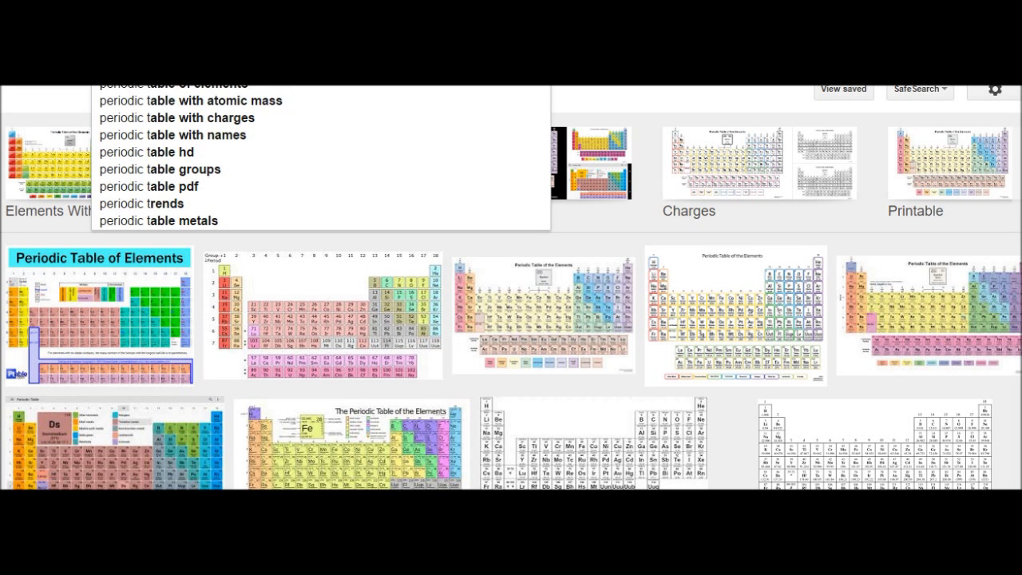
text(table )
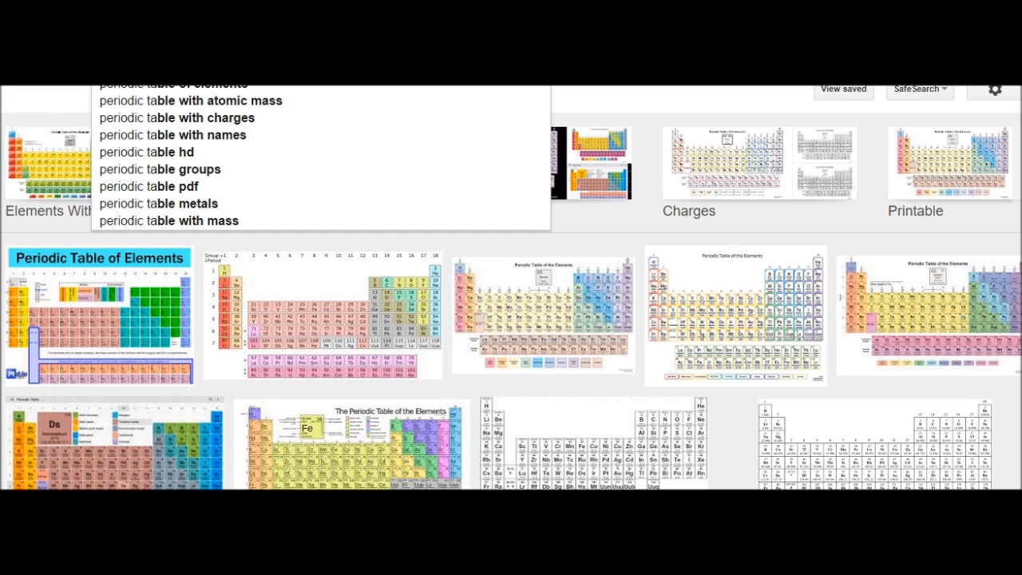
text(labelled)
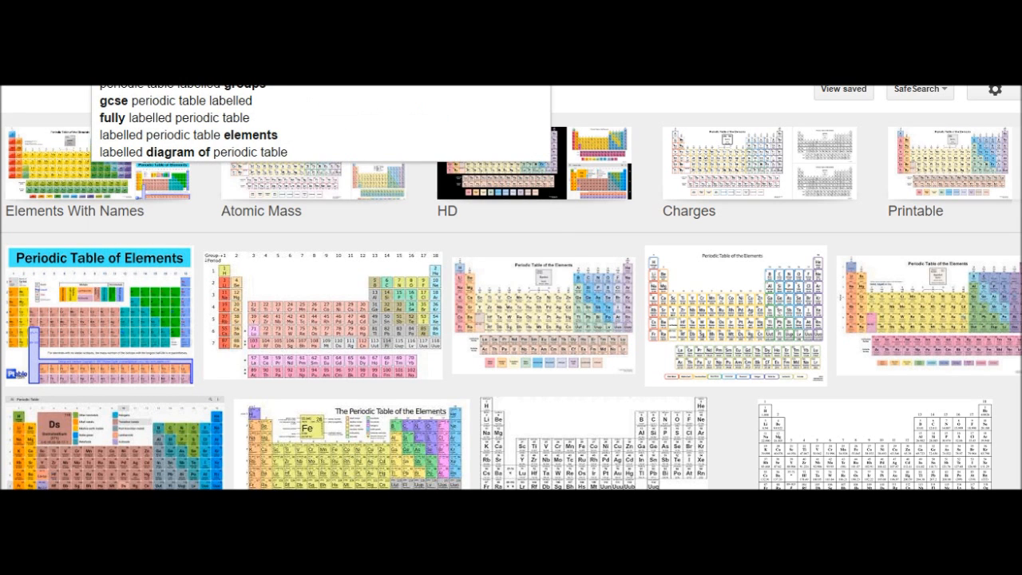
Search 'periodic table labeled with metals nonmetals and metalloids' and enlarge the first result.
key(BackSpace)
key(BackSpace)
key(BackSpace)
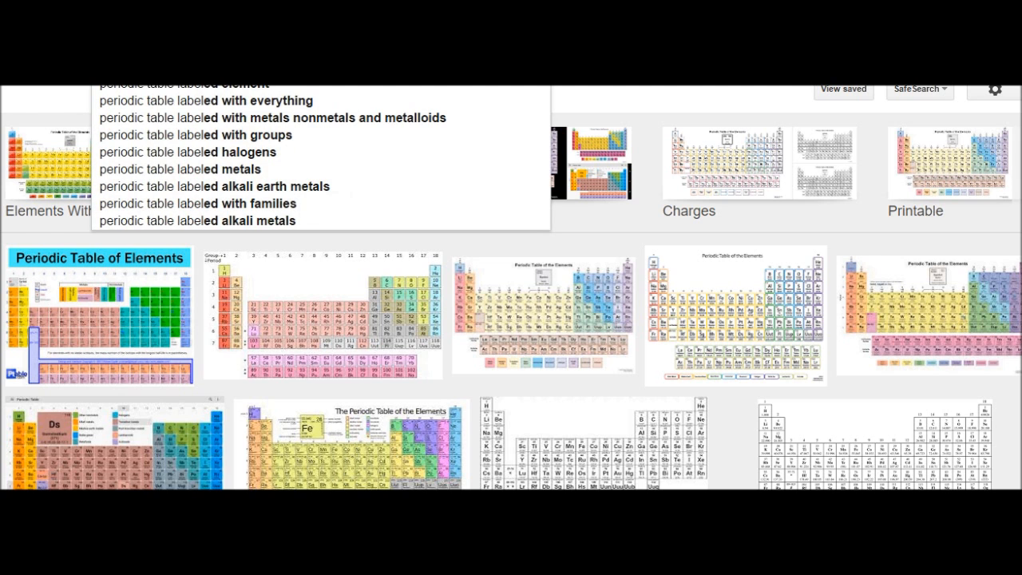
key(Down)
key(Down)
key(Escape)
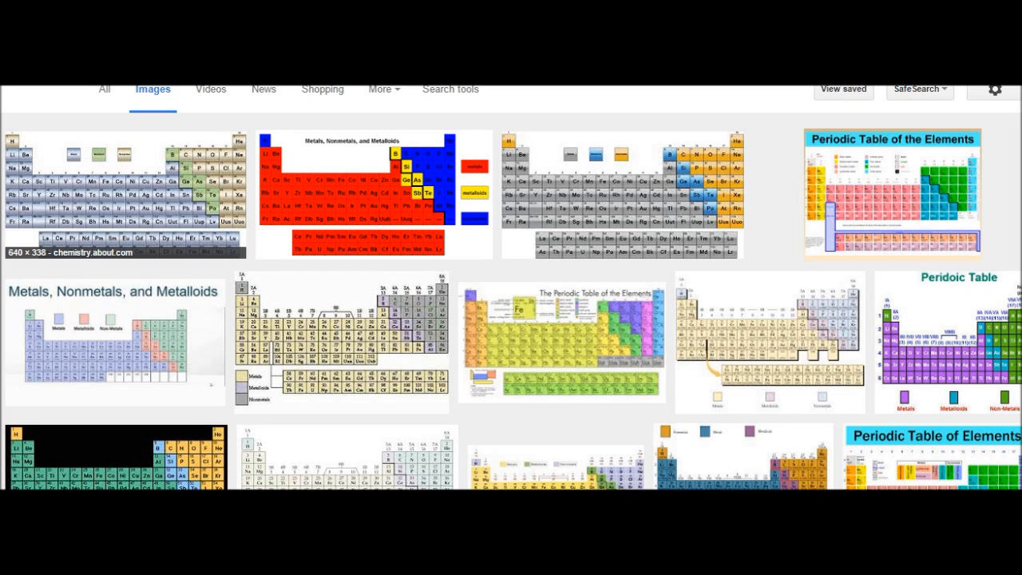
click(124, 195)
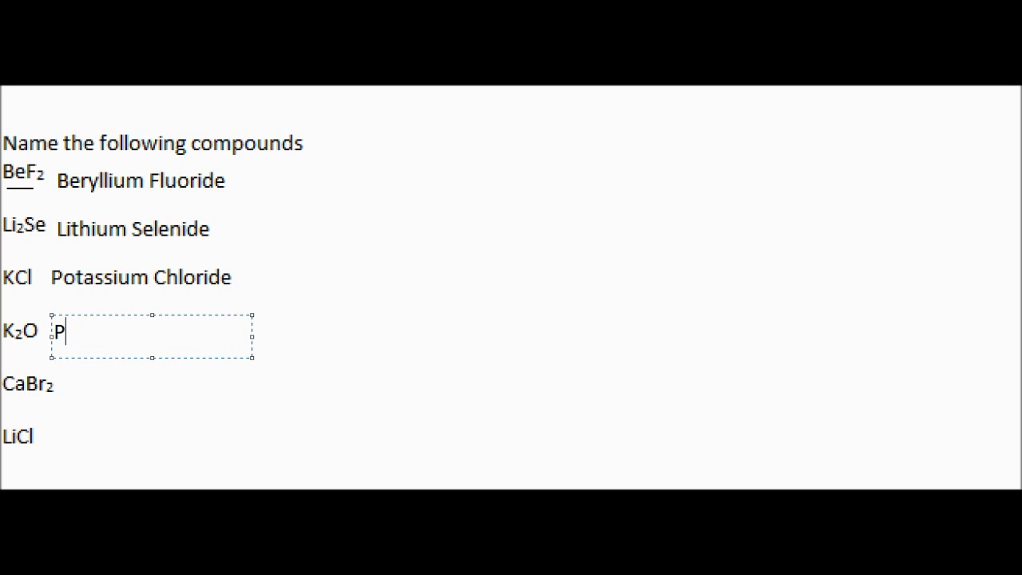
text(otASSIU)
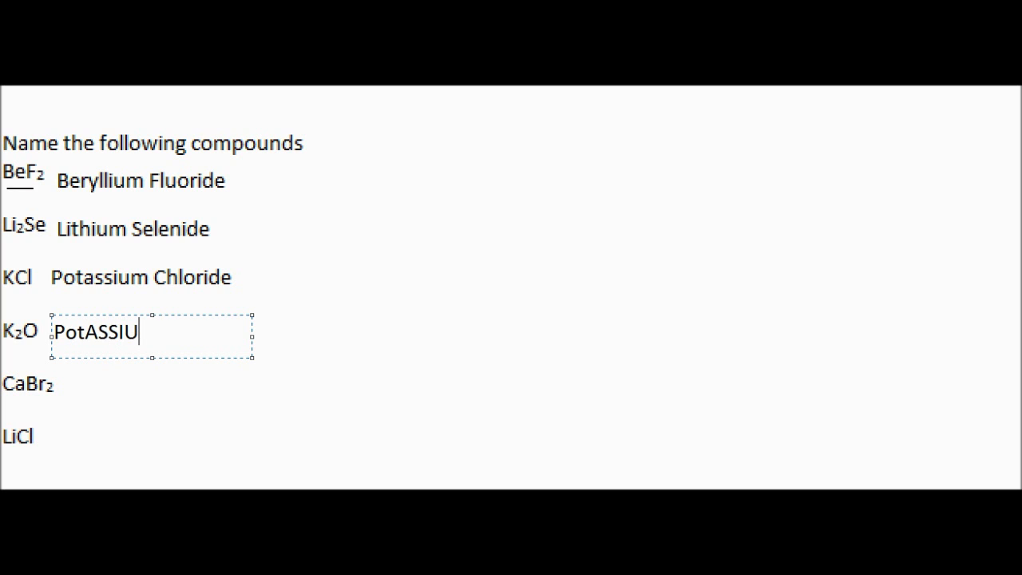
text(M)
Write 'Potassium' beside K2O, erasing the wrongly capitalised letters.
key(BackSpace)
key(BackSpace)
key(BackSpace)
key(BackSpace)
key(BackSpace)
key(BackSpace)
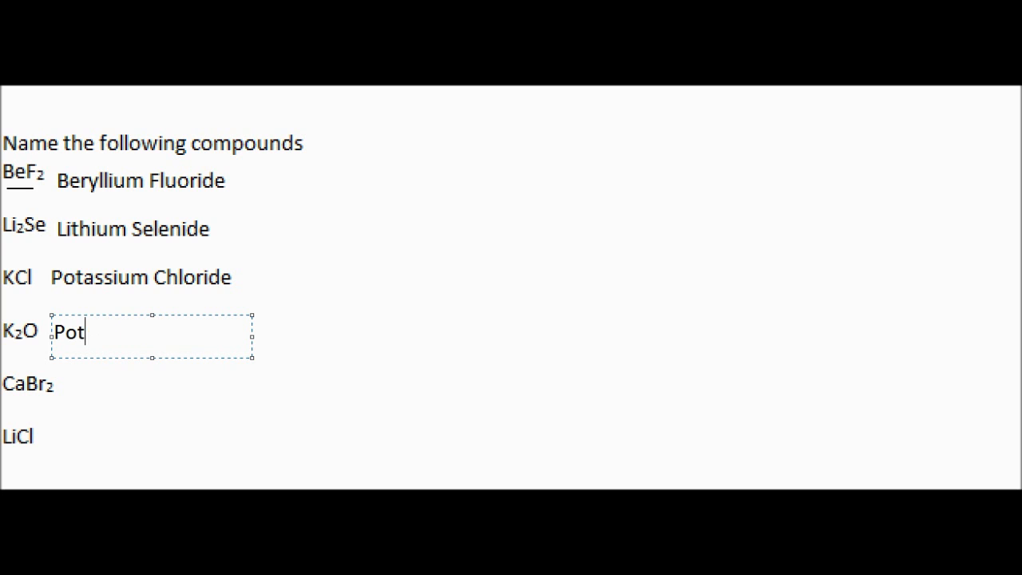
text(assium Oxide)
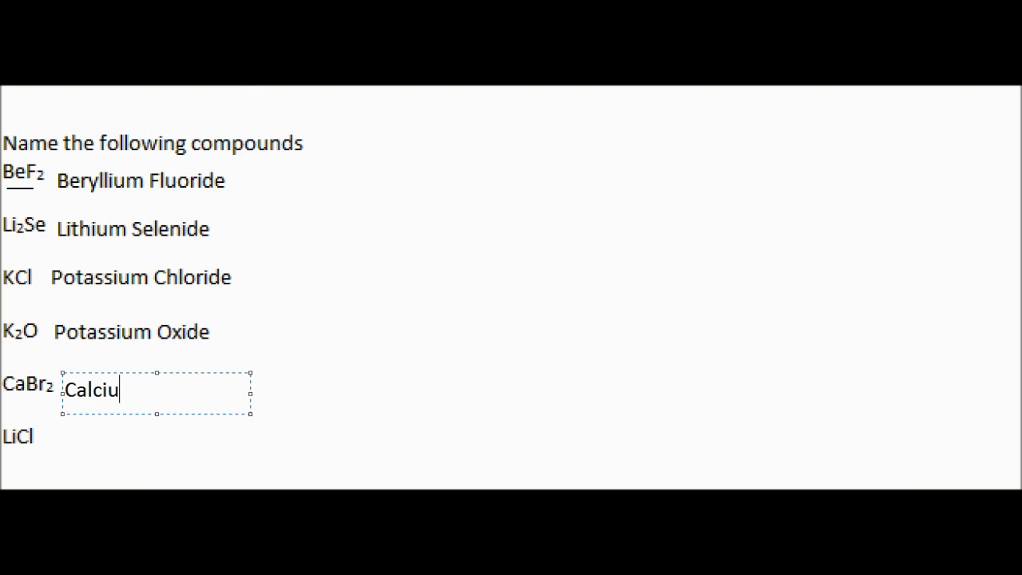
text(m)
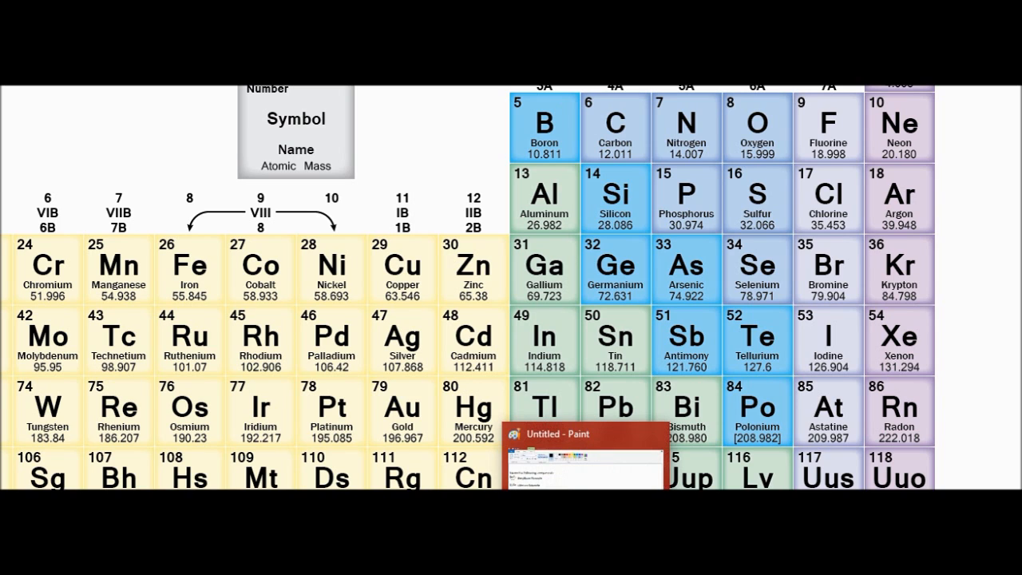
Return to the worksheet and finish 'Calcium Bromide' beside CaBr2.
click(585, 463)
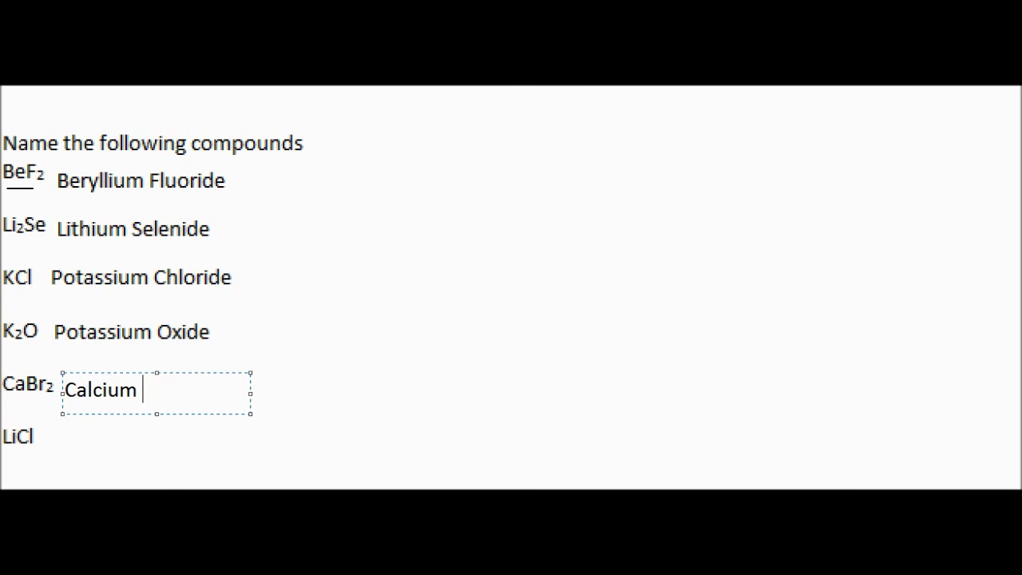
text(Bromide)
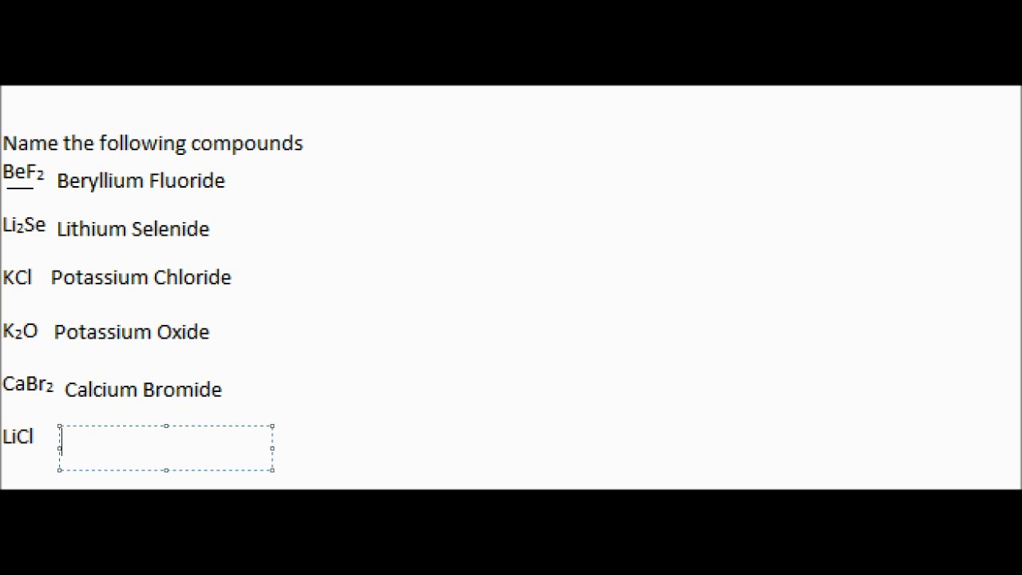
text(Lith)
text(ium )
text(Chlo)
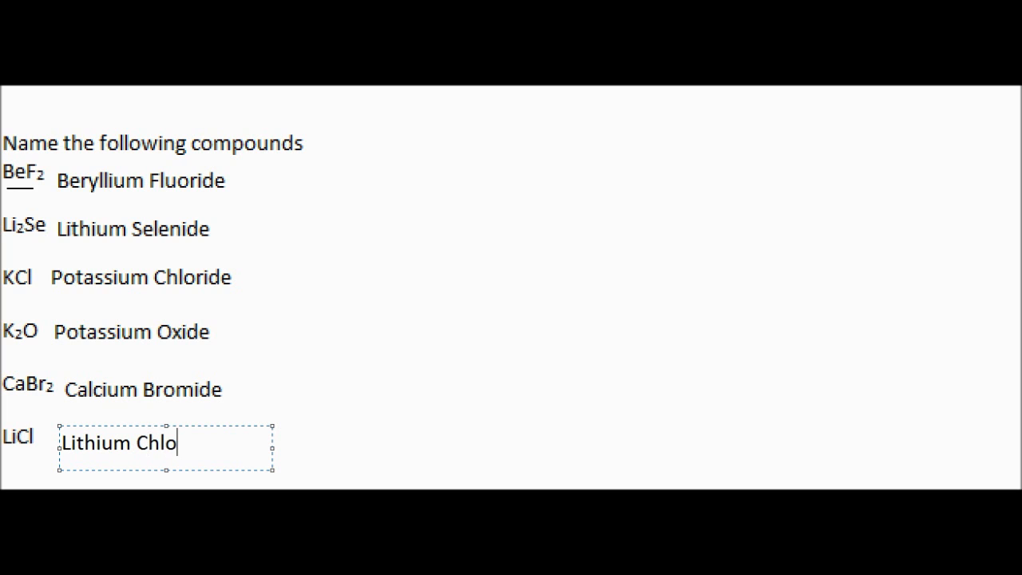
text(ride)
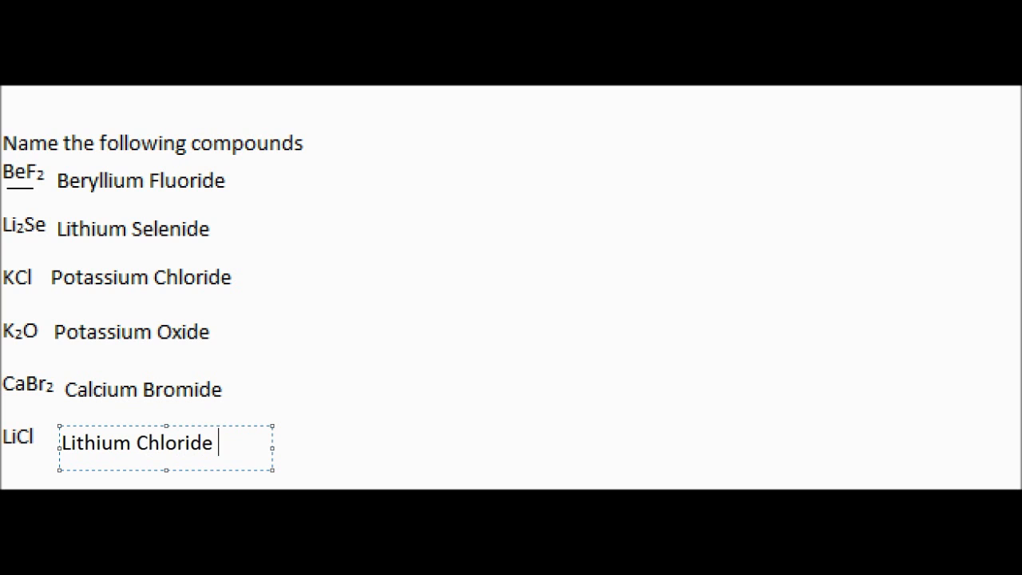